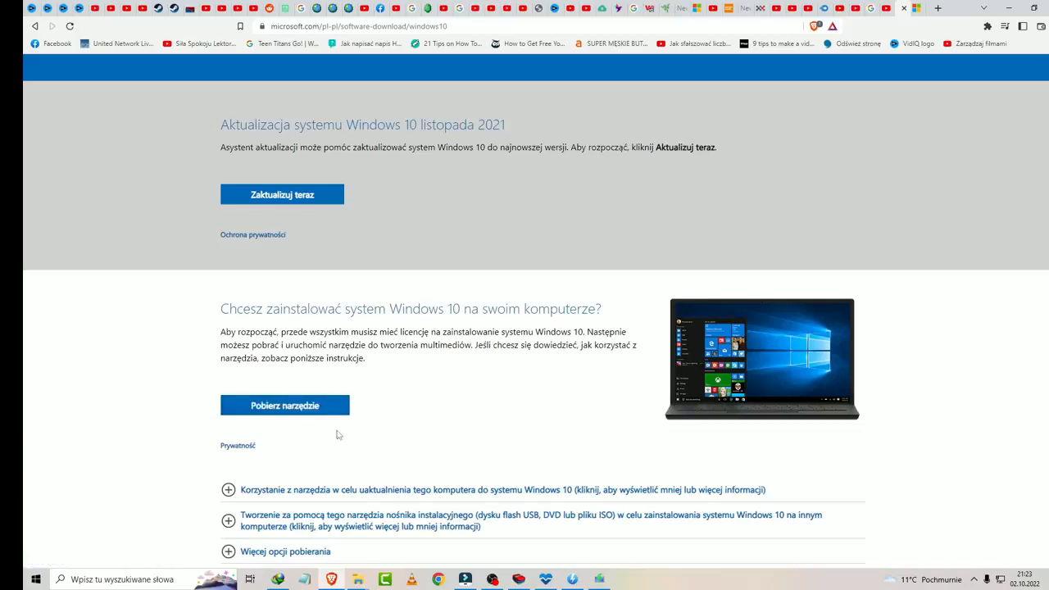
Inspect the Windows 10 download page with the developer tools and show it in responsive device emulation.
right_click(590, 261)
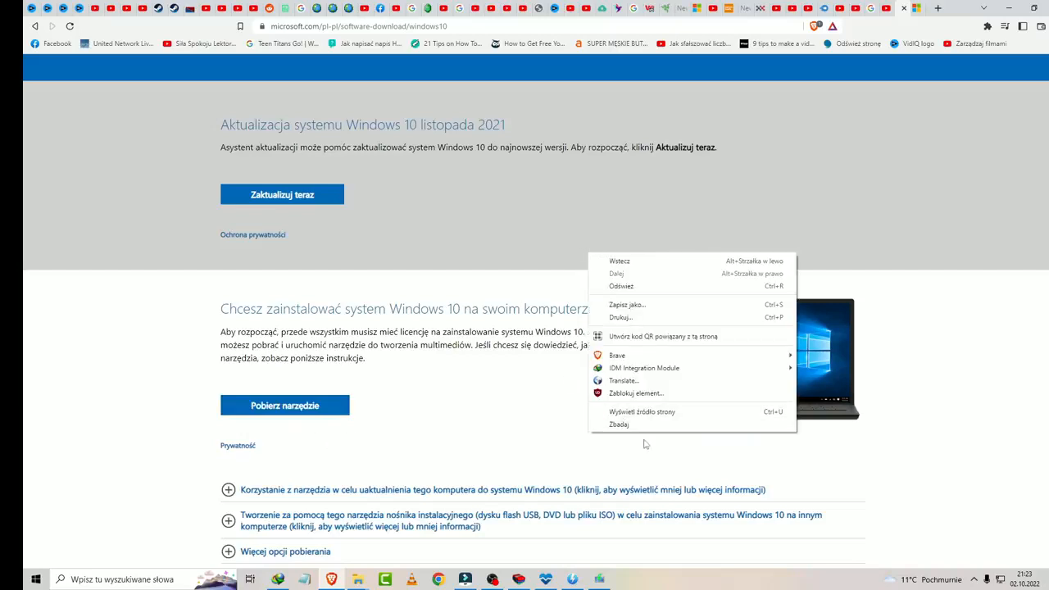
right_click(440, 268)
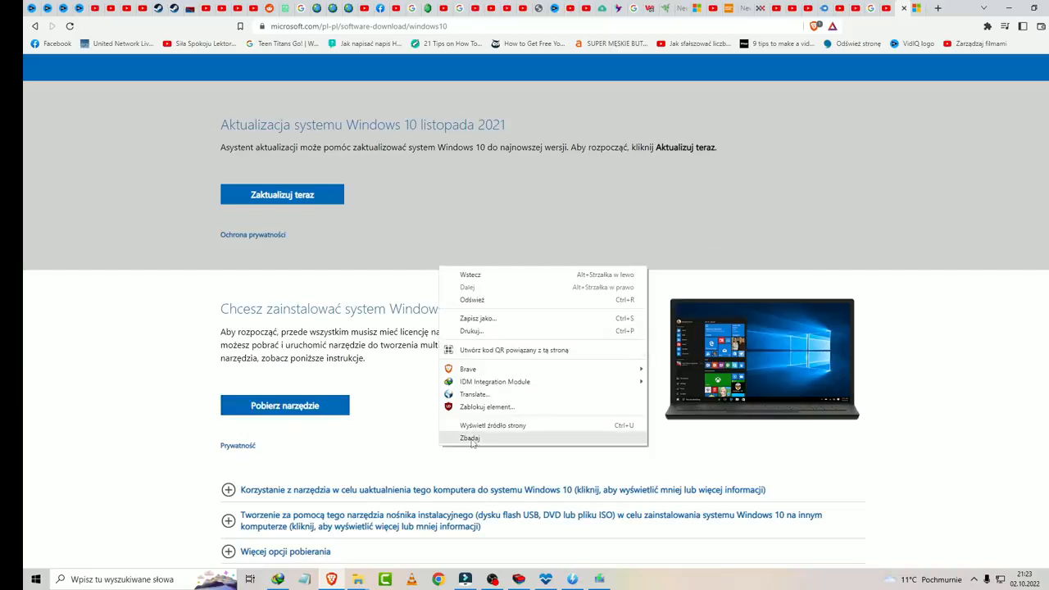
click(473, 441)
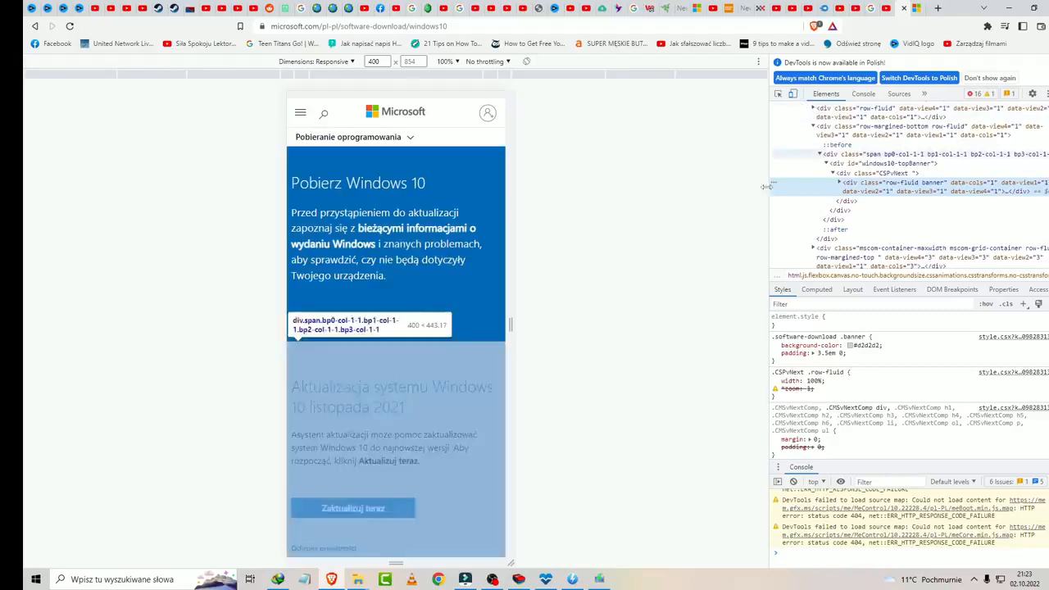
click(794, 96)
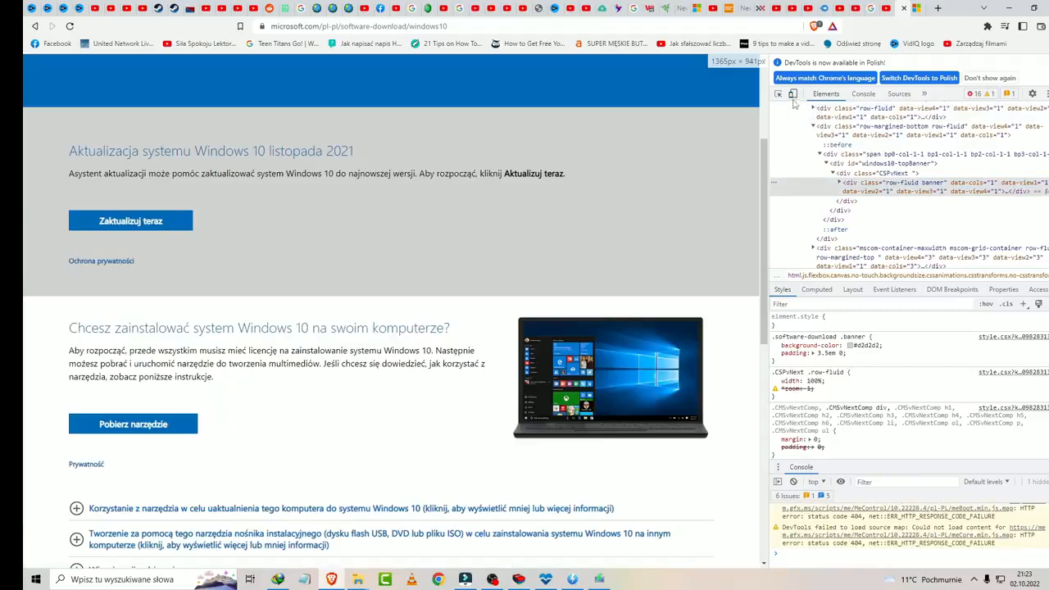
click(794, 97)
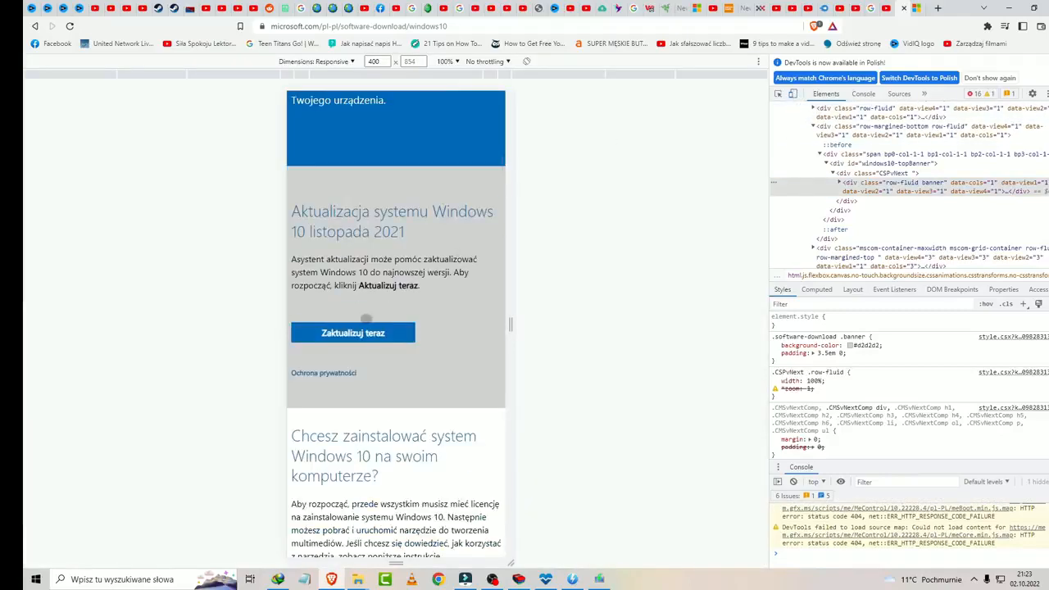
Reload the Windows 10 download page in the emulated mobile view to reach the ISO download version.
scroll(365, 319, down, 2)
scroll(365, 322, down, 3)
scroll(365, 322, up, 2)
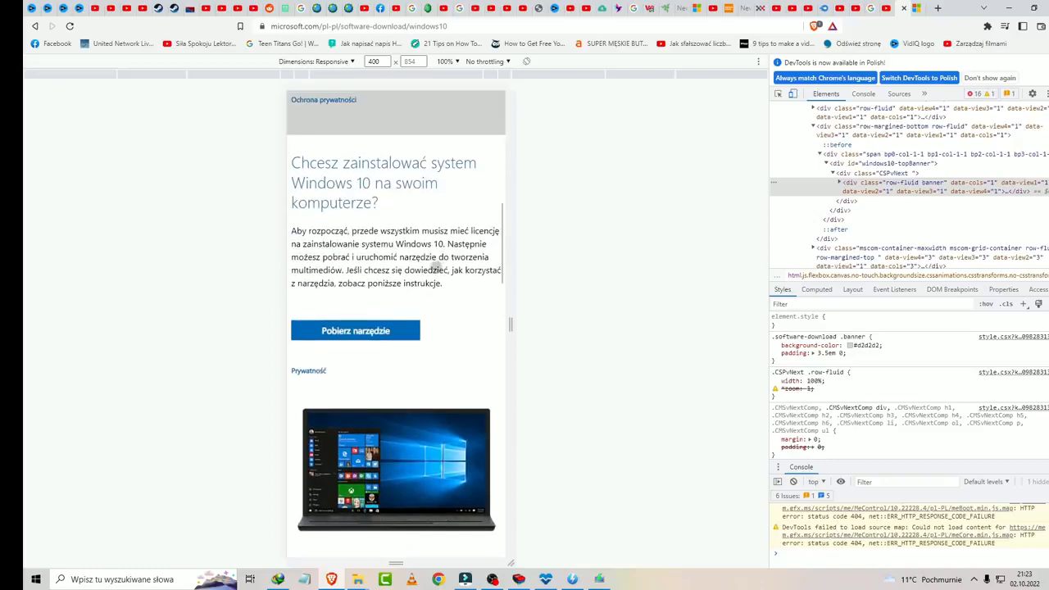
right_click(436, 273)
click(471, 305)
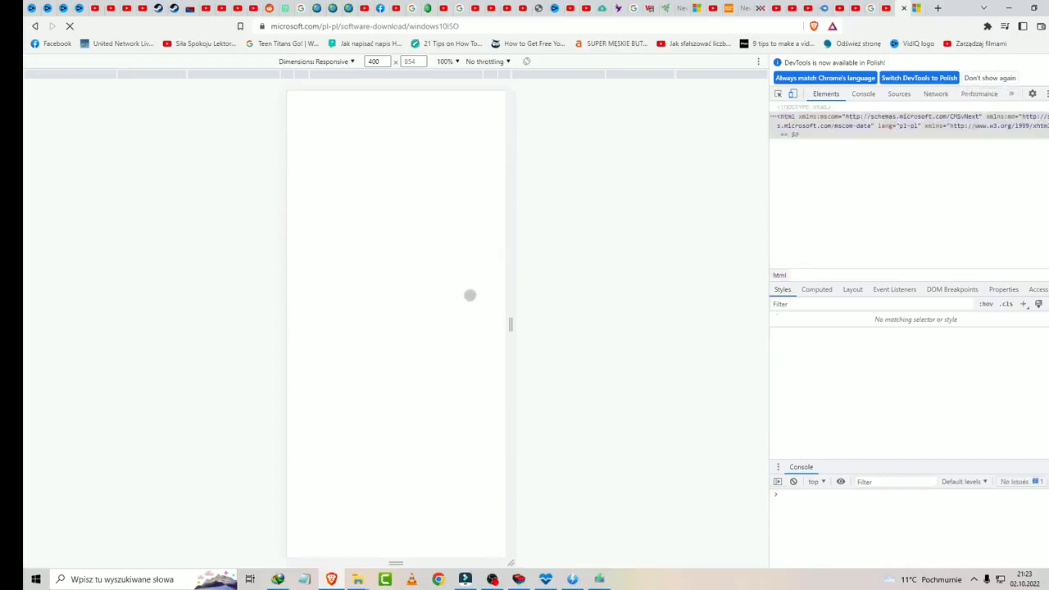
Choose Windows 10 (multi-edition ISO) as the version to download and confirm the choice.
scroll(453, 286, down, 10)
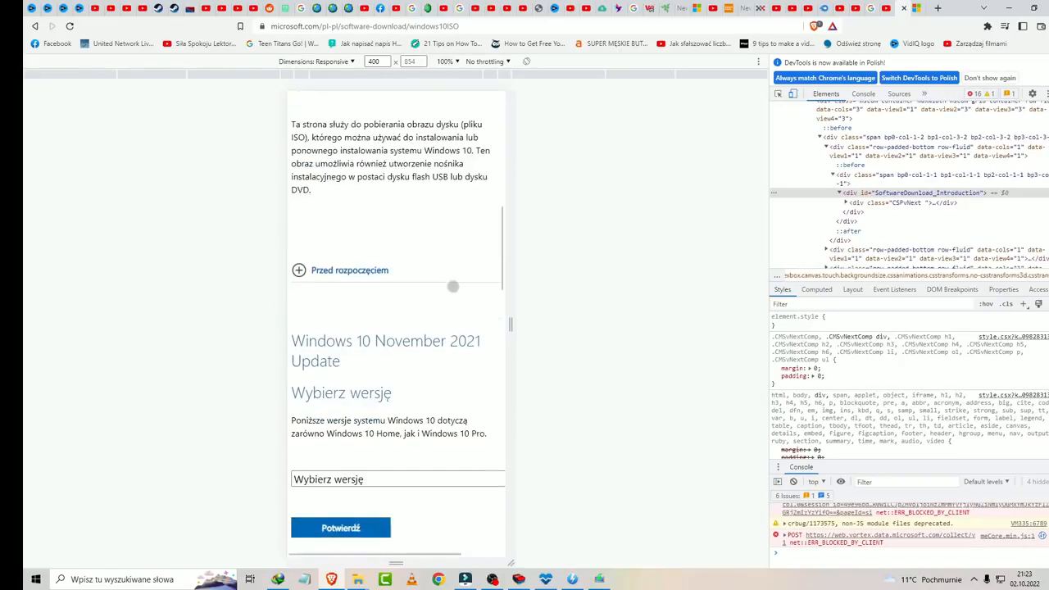
scroll(454, 287, up, 1)
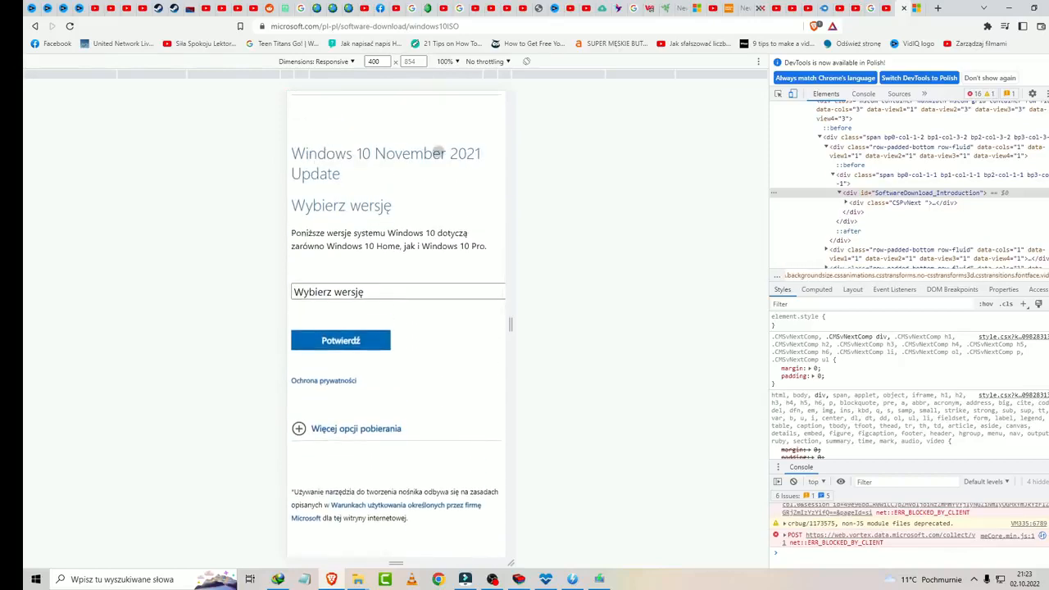
click(347, 293)
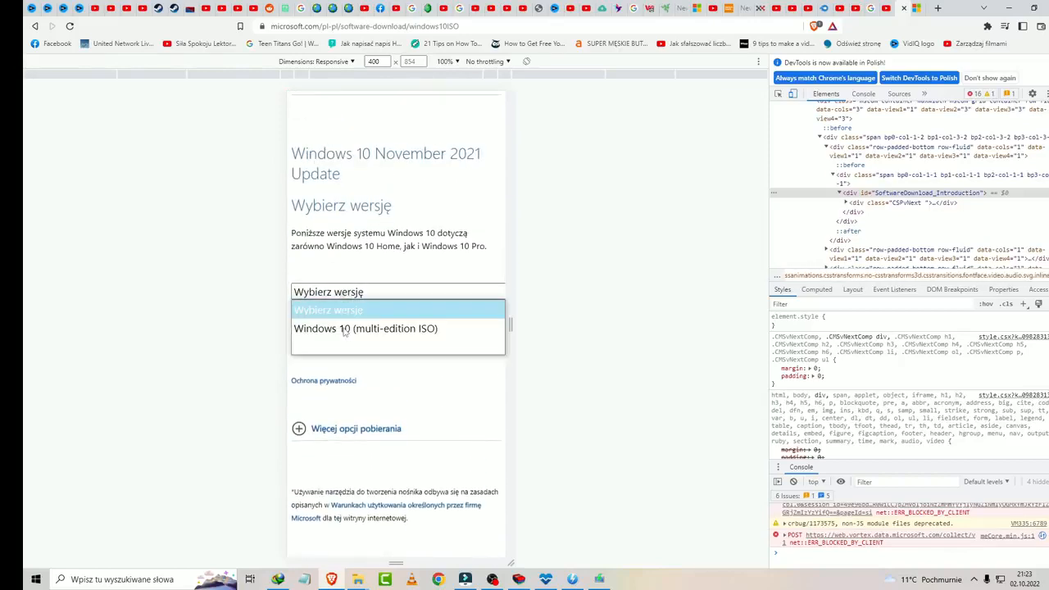
click(347, 329)
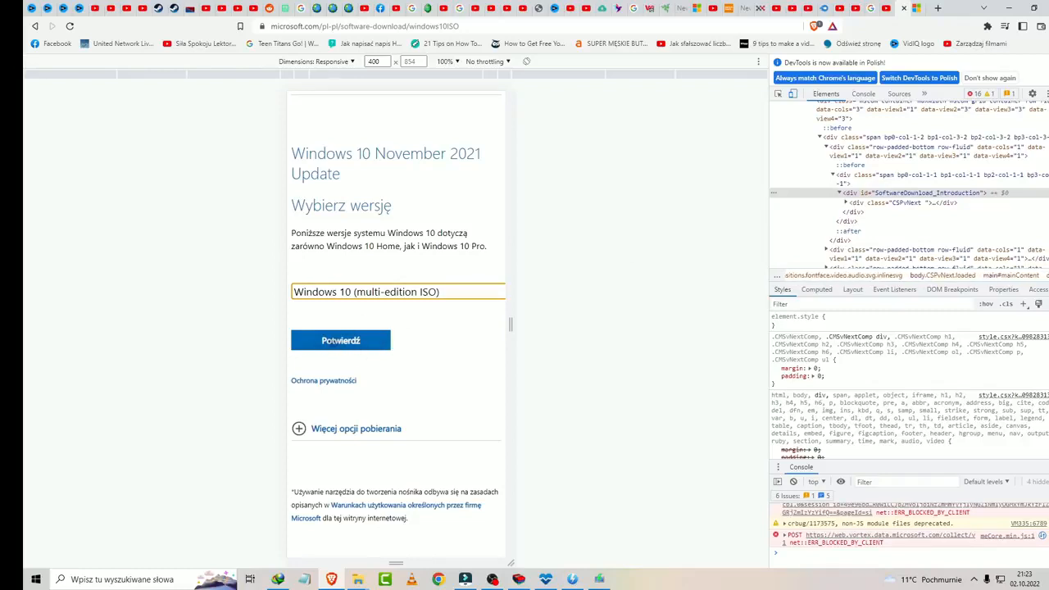
click(340, 341)
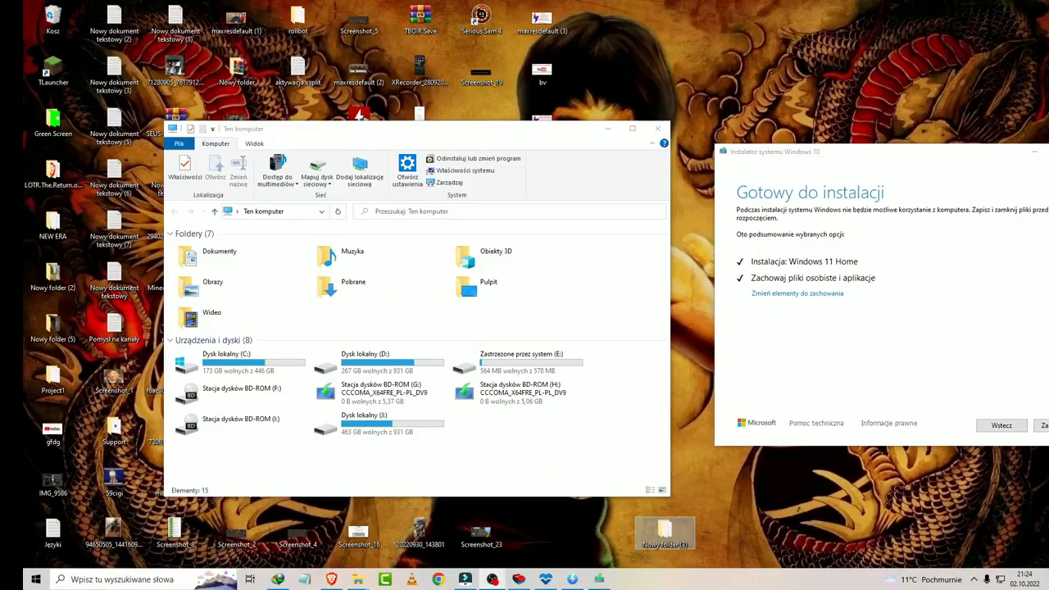
Check the downloaded Win10_21H2 ISO in Internet Download Manager and open the mounted BD-ROM drive H: in File Explorer.
click(277, 580)
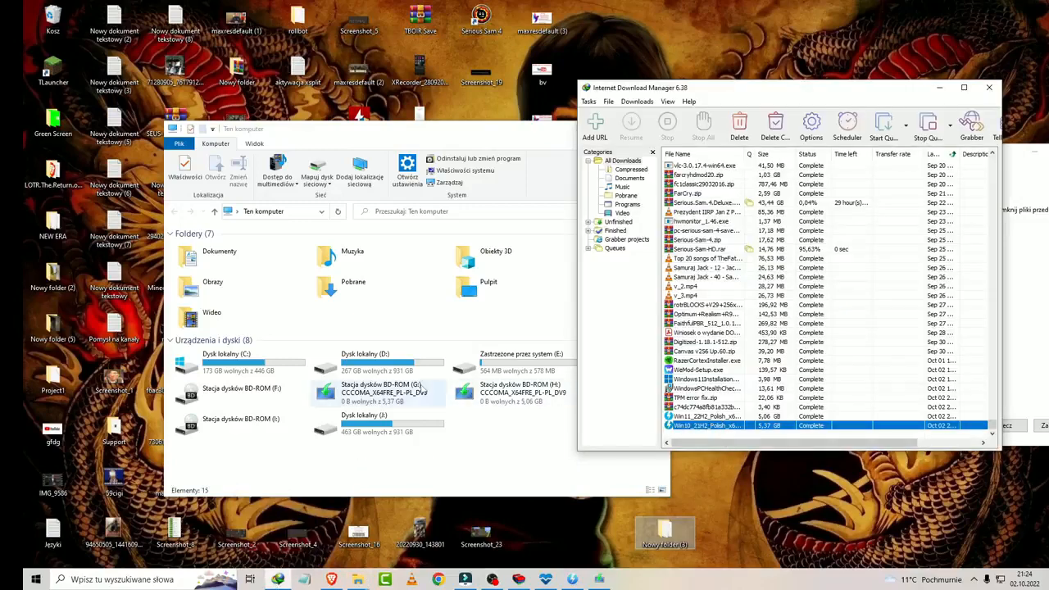
right_click(734, 425)
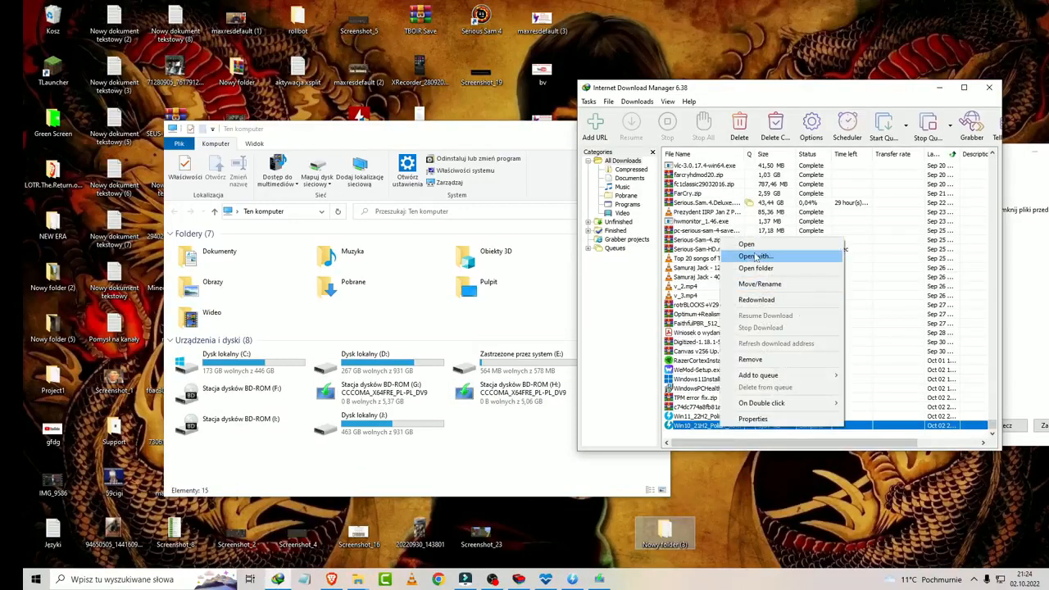
right_click(519, 402)
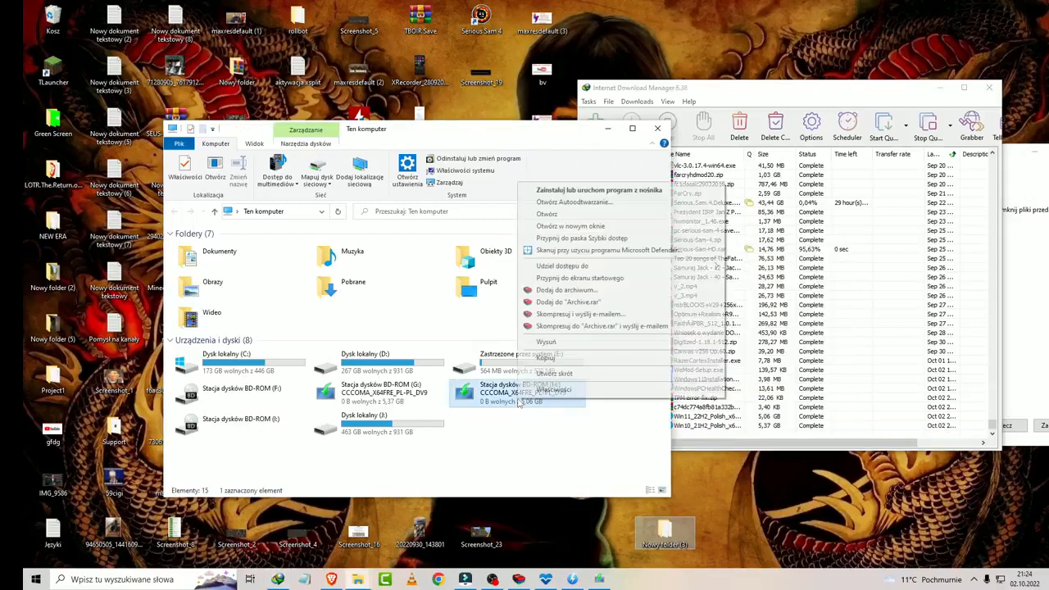
click(548, 214)
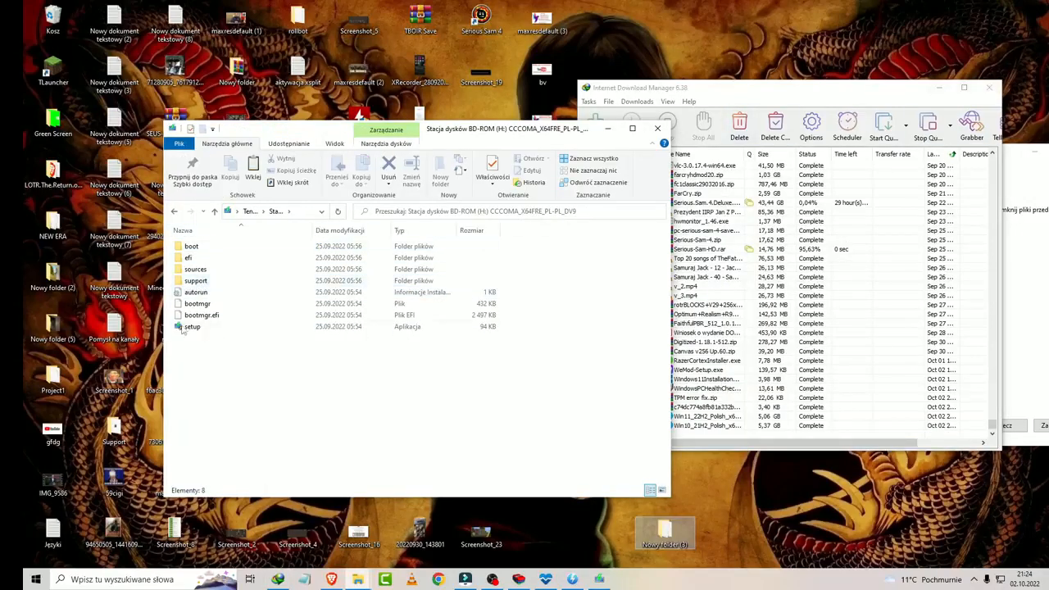
Copy all files and folders on drive H: and create a new folder on the desktop.
drag(272, 417, 185, 240)
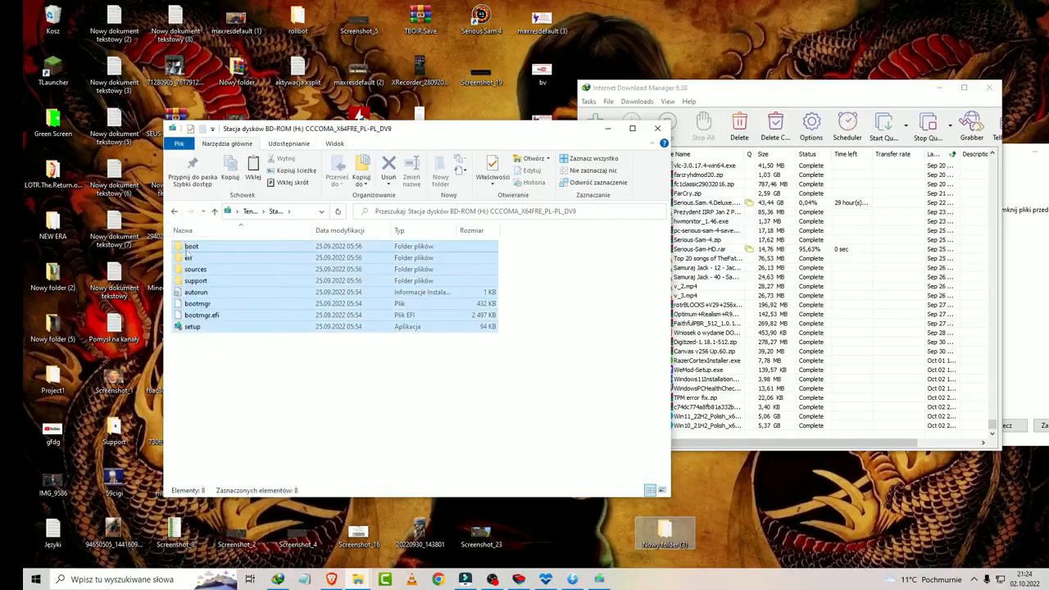
click(940, 88)
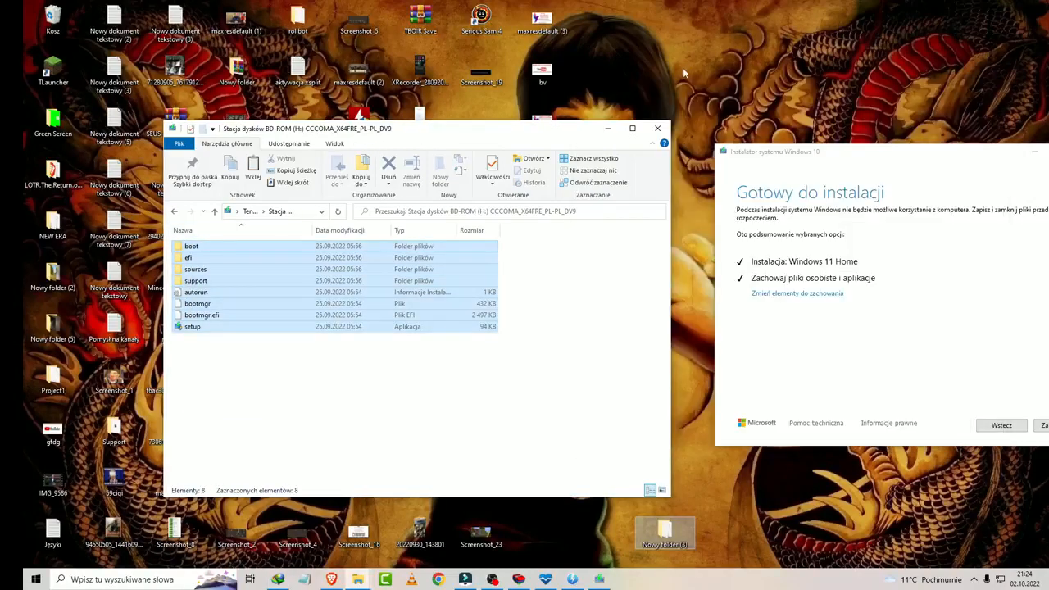
click(672, 72)
right_click(672, 73)
mouse_move(738, 169)
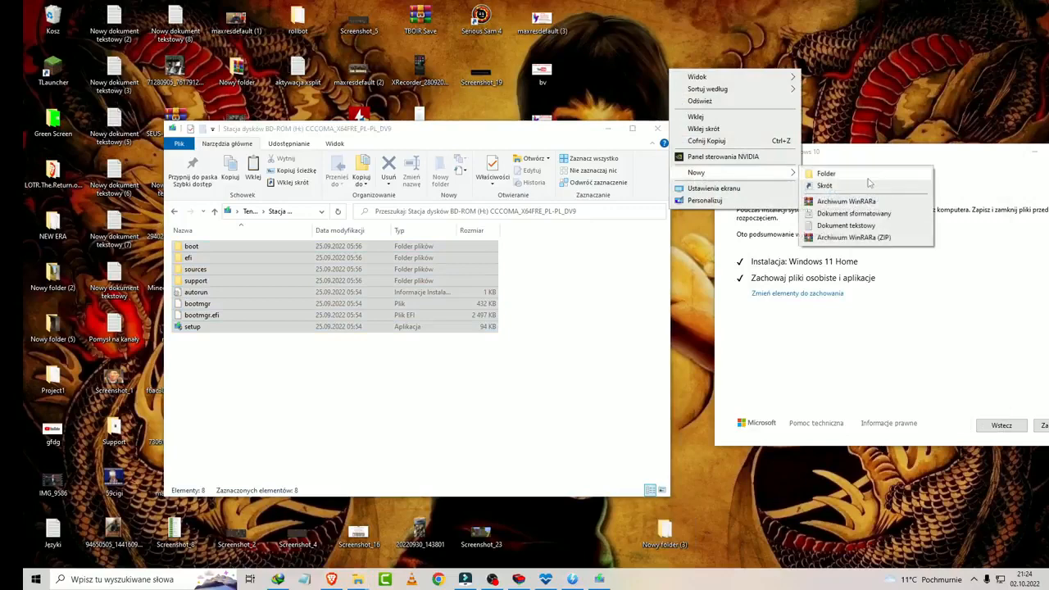
click(828, 174)
click(665, 67)
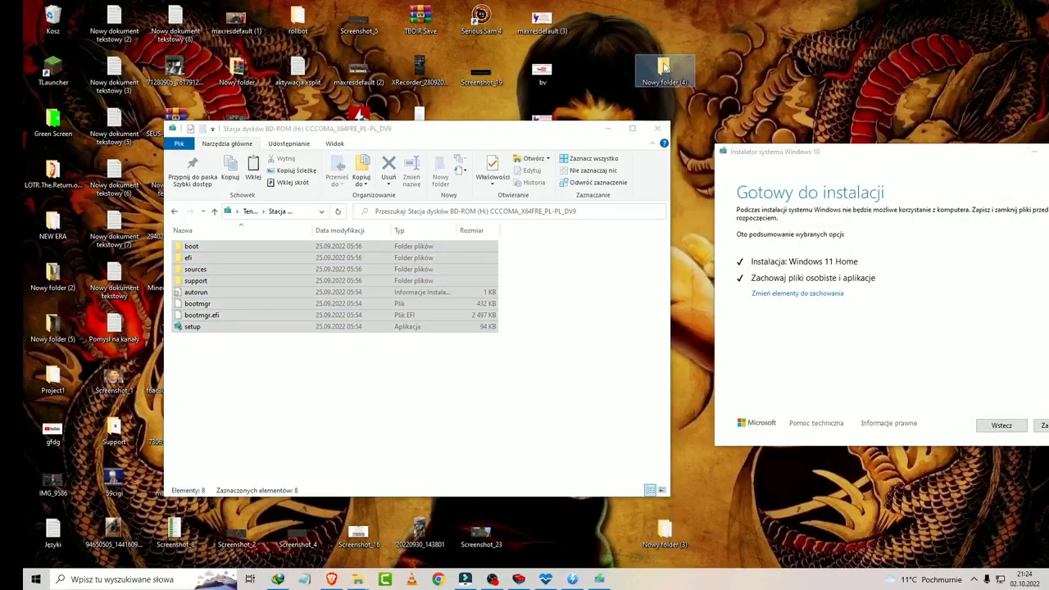
Start pasting the drive H: files into Nowy folder (4), cancel the transfer and delete the partially copied folders.
double_click(664, 67)
drag(475, 130, 823, 104)
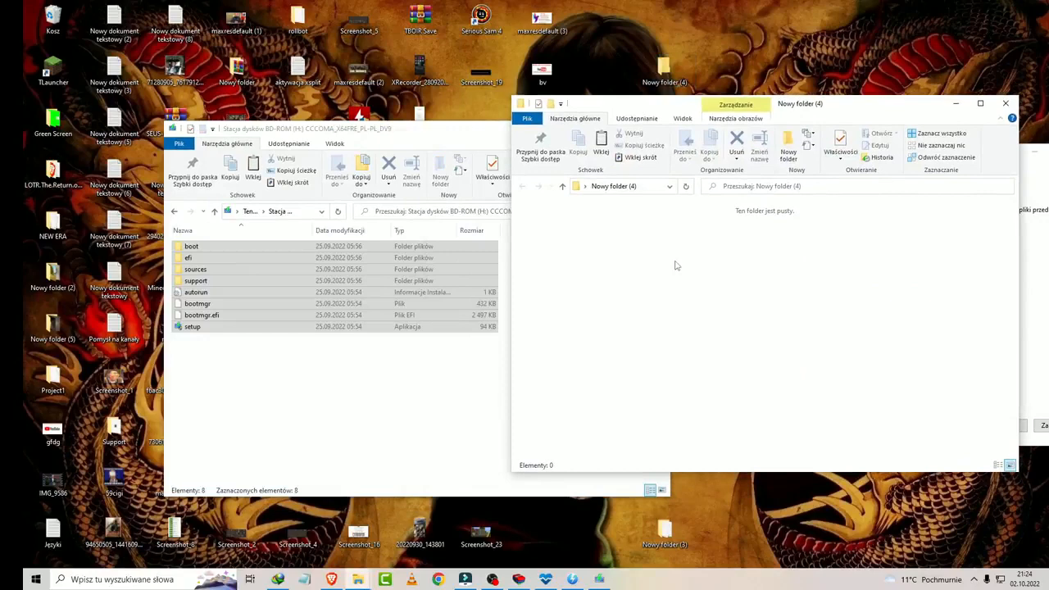
key(ctrl+v)
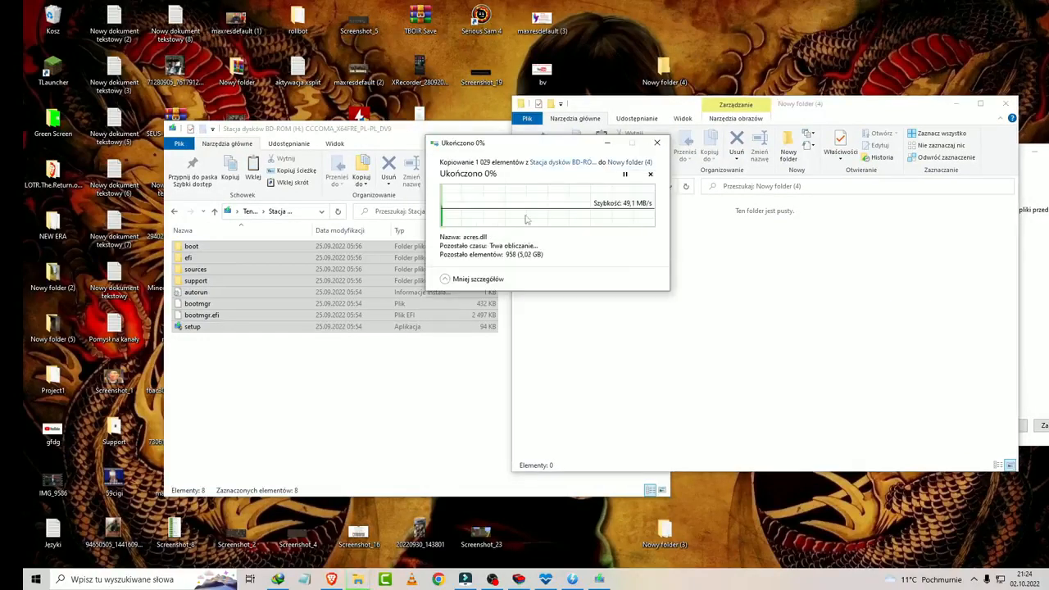
click(660, 148)
drag(750, 268, 541, 220)
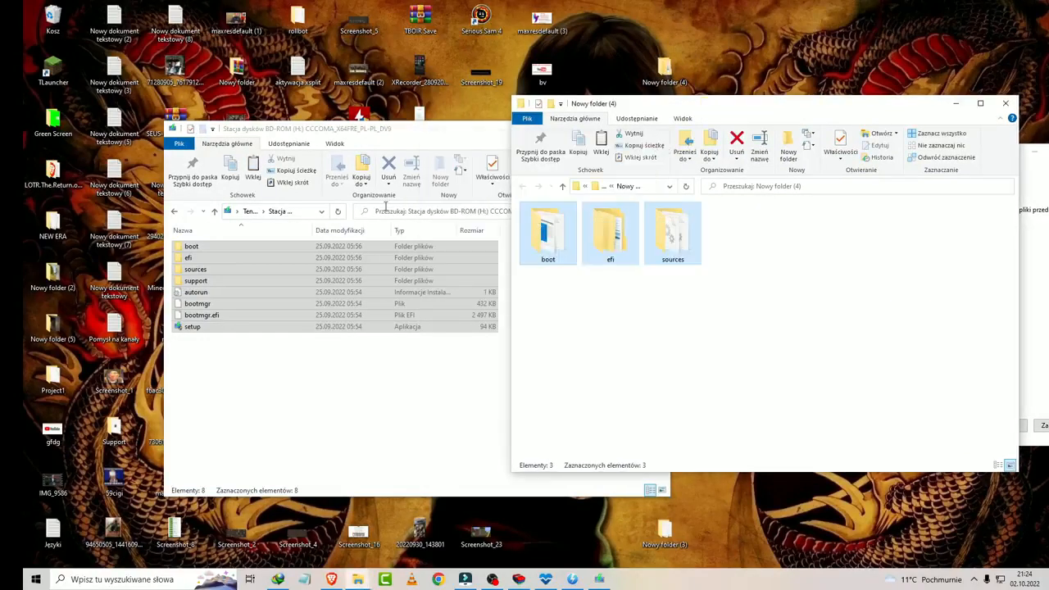
Open the sources folder on BD-ROM drive G:, sort it by size, locate install.wim and return to Ten komputer.
click(175, 212)
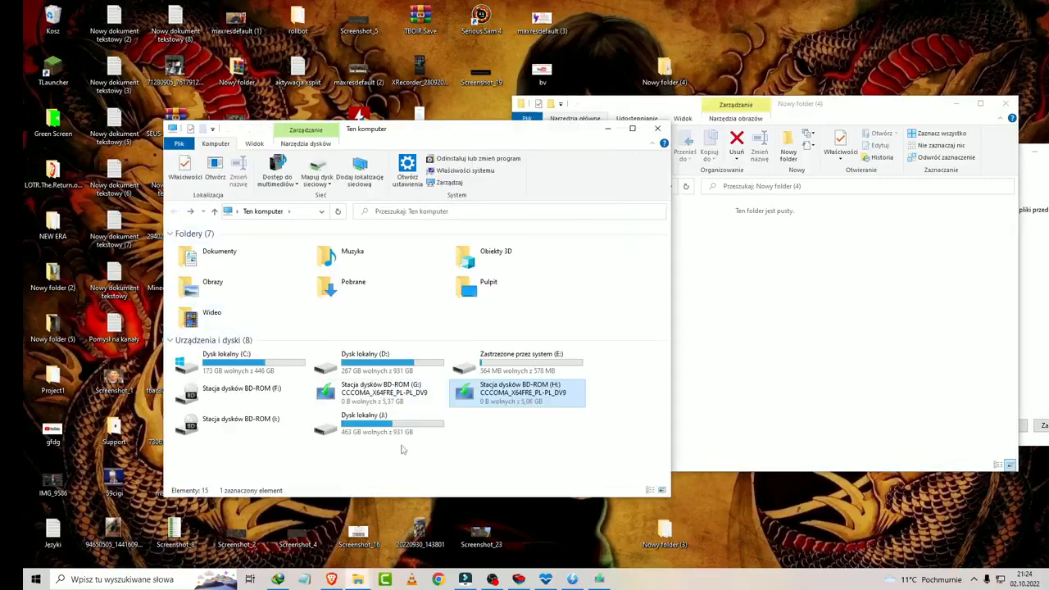
right_click(371, 396)
click(405, 206)
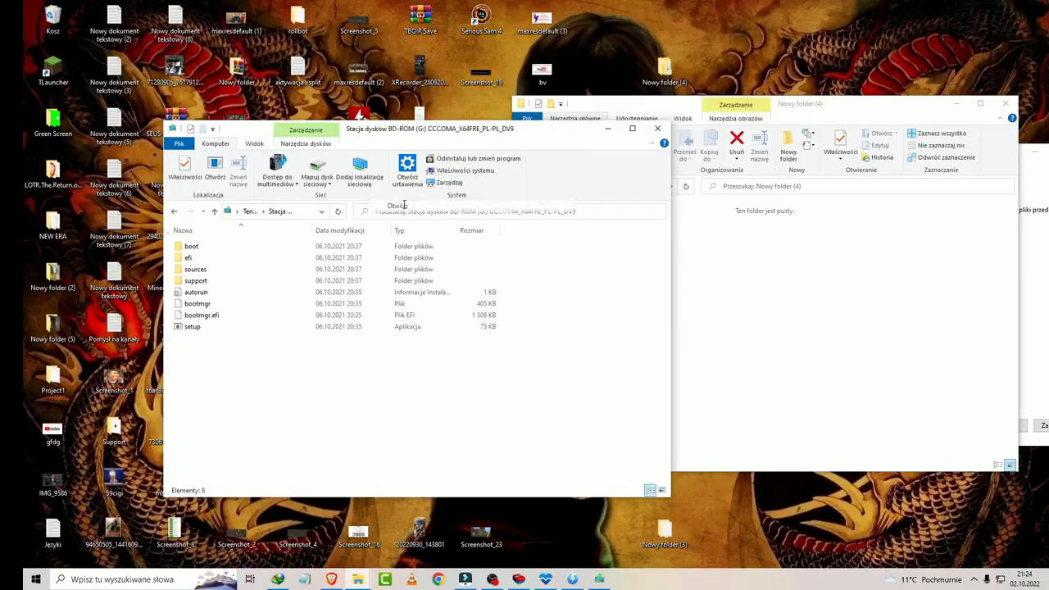
double_click(197, 269)
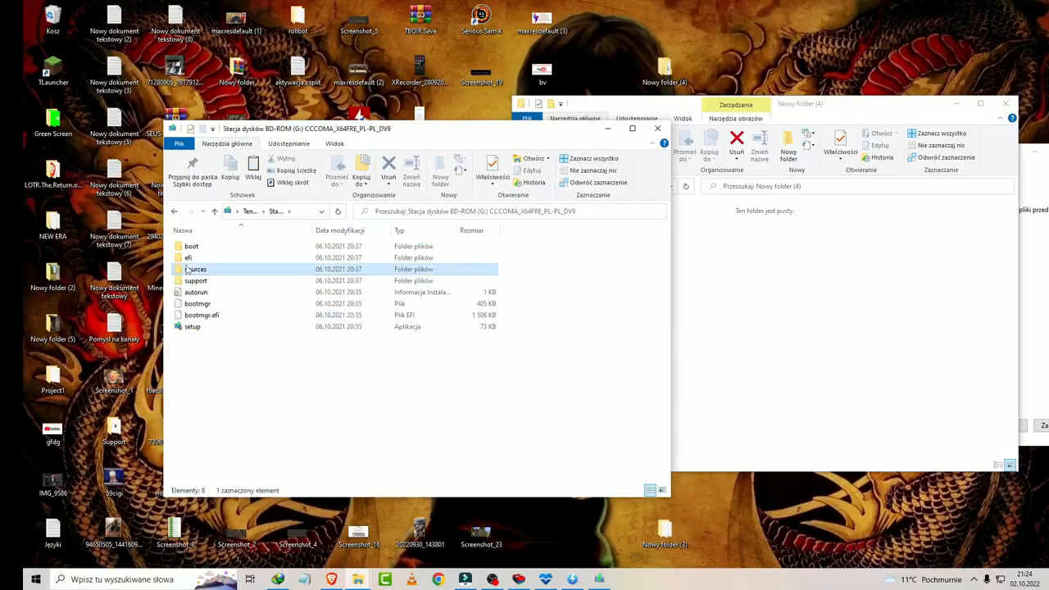
click(471, 231)
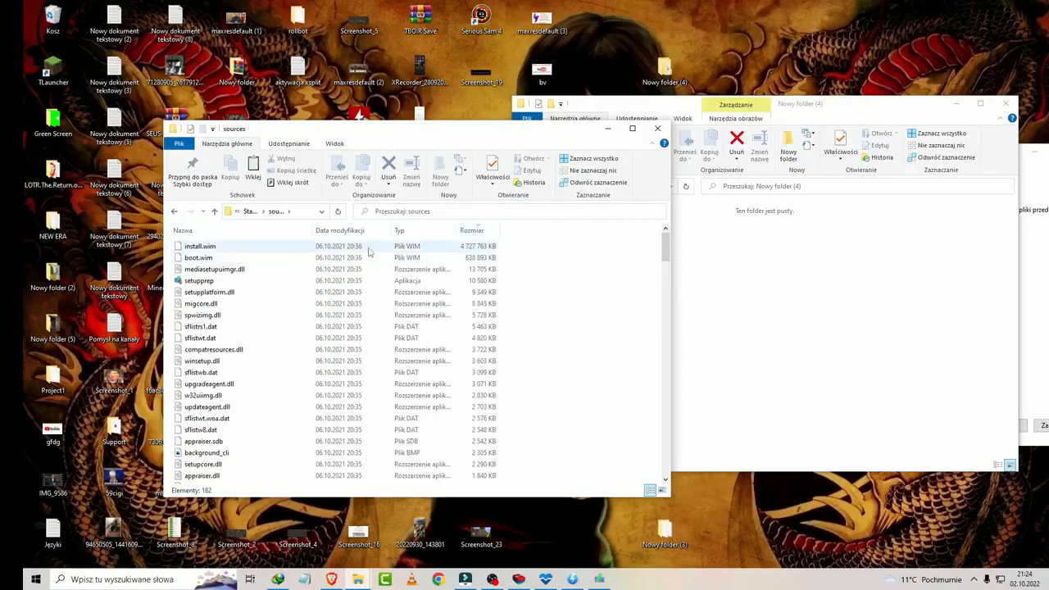
click(264, 251)
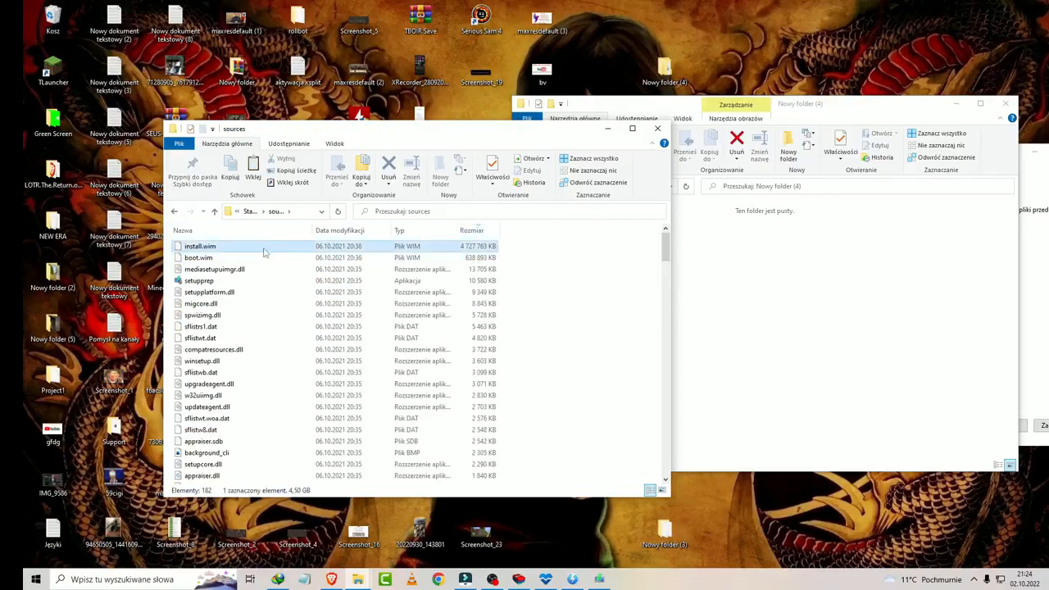
click(175, 212)
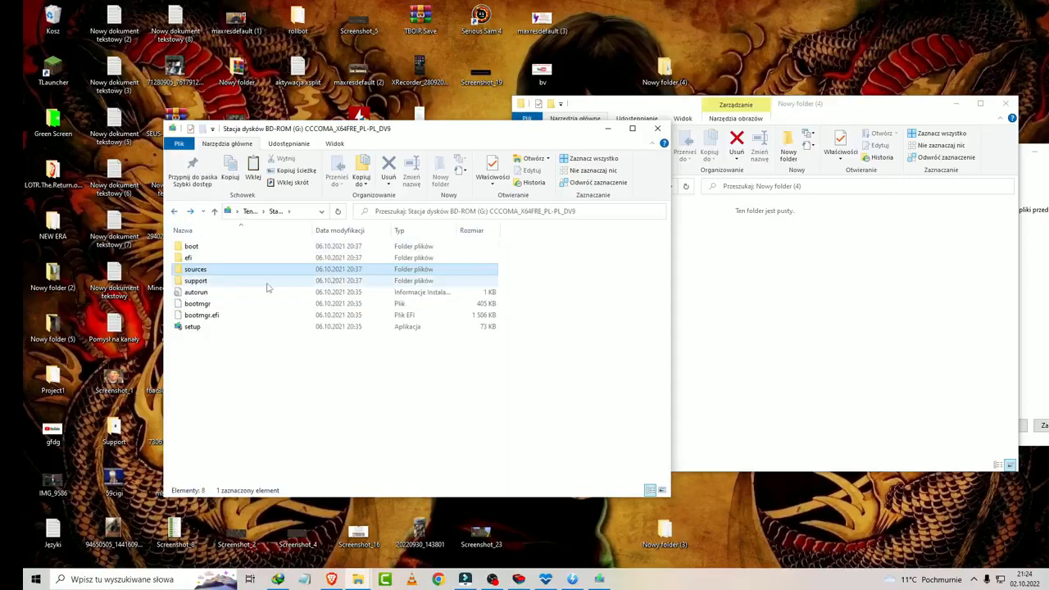
click(176, 212)
Open the sources folder inside Nowy folder (3) on the desktop and sort its files by size.
click(696, 311)
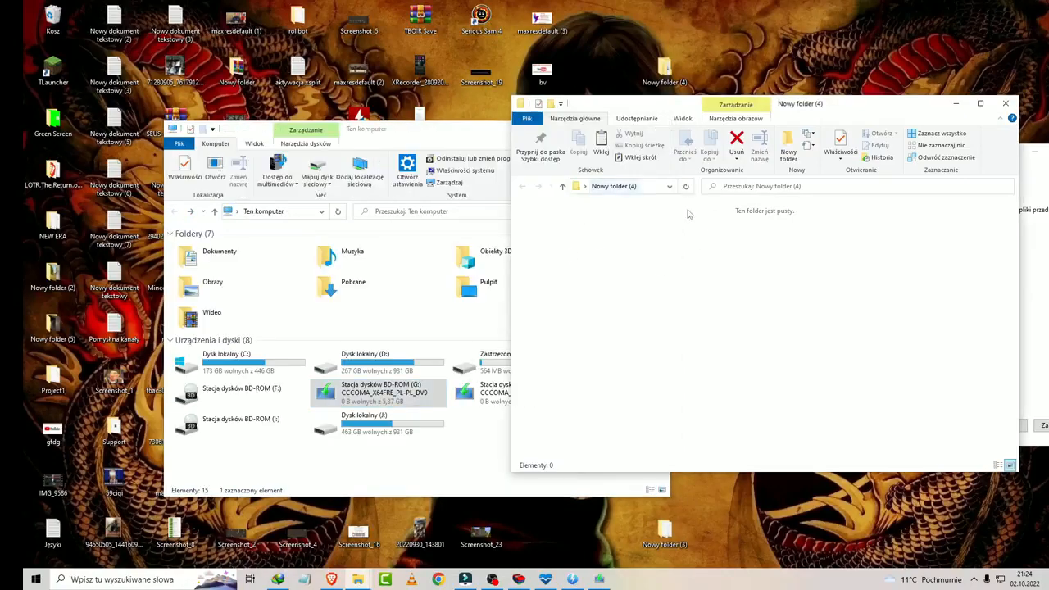
double_click(664, 533)
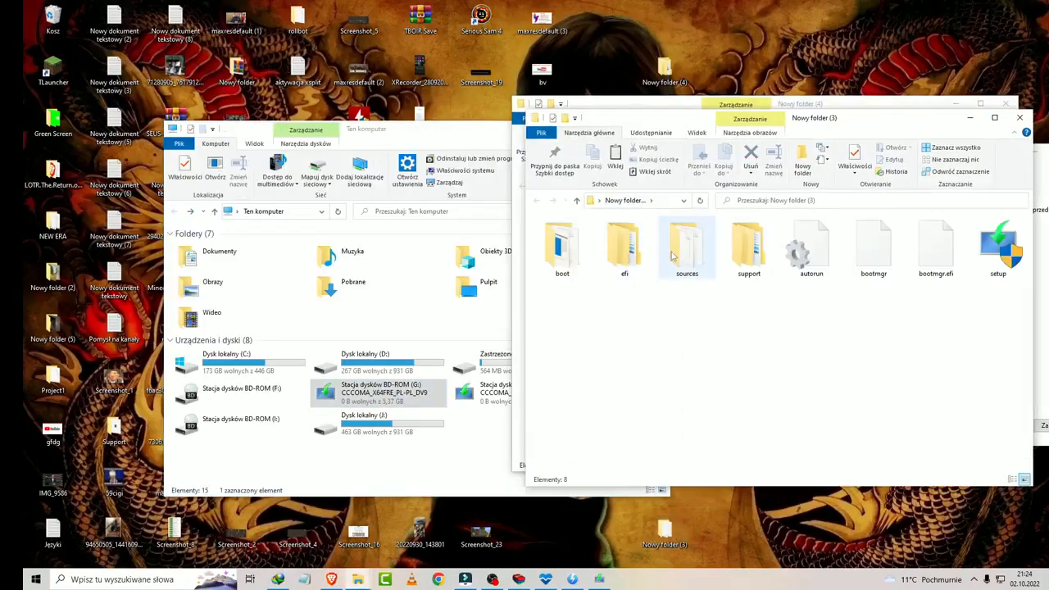
click(685, 250)
double_click(684, 250)
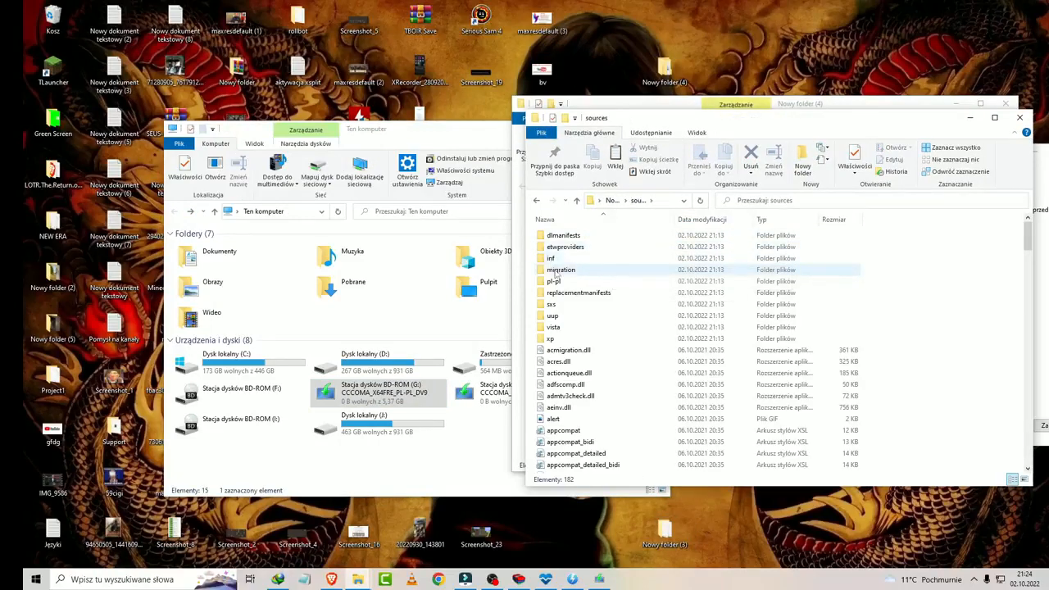
click(832, 219)
Locate install.wim and the paste option in the sources folder, return to Nowy folder (3) and close its window.
right_click(914, 252)
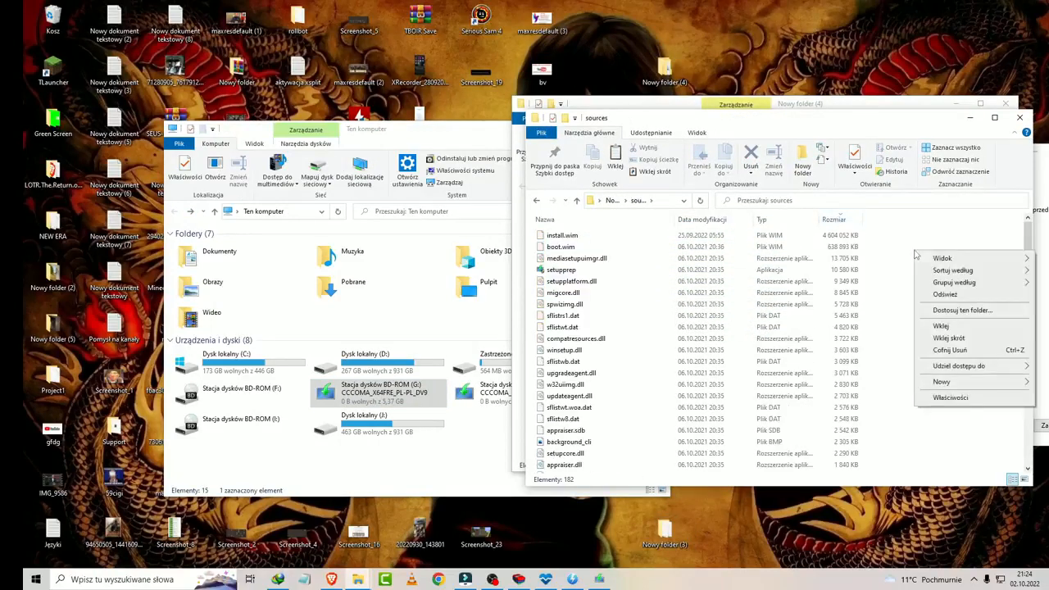
click(556, 242)
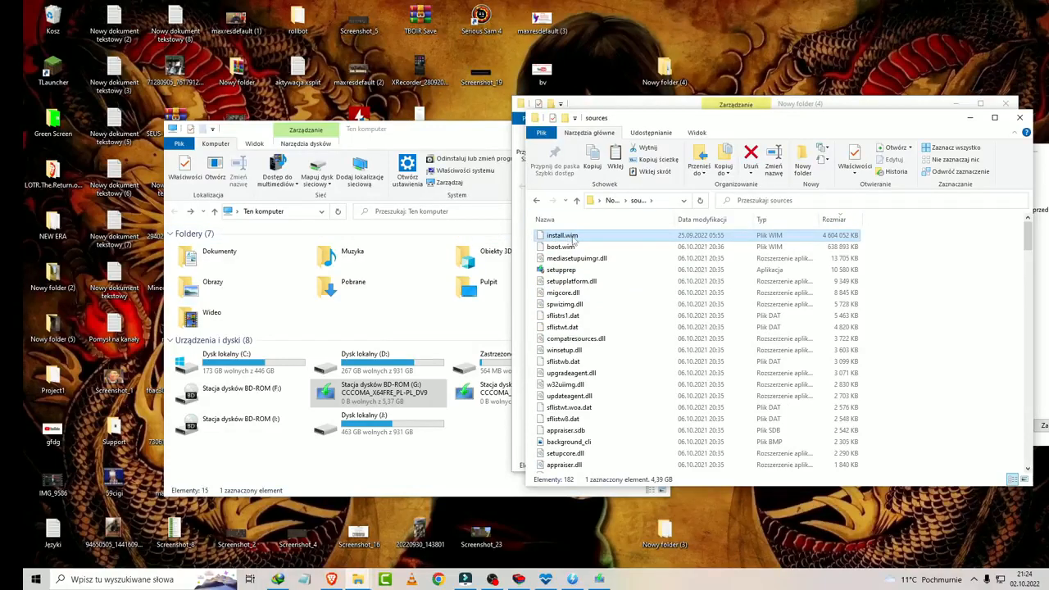
right_click(933, 255)
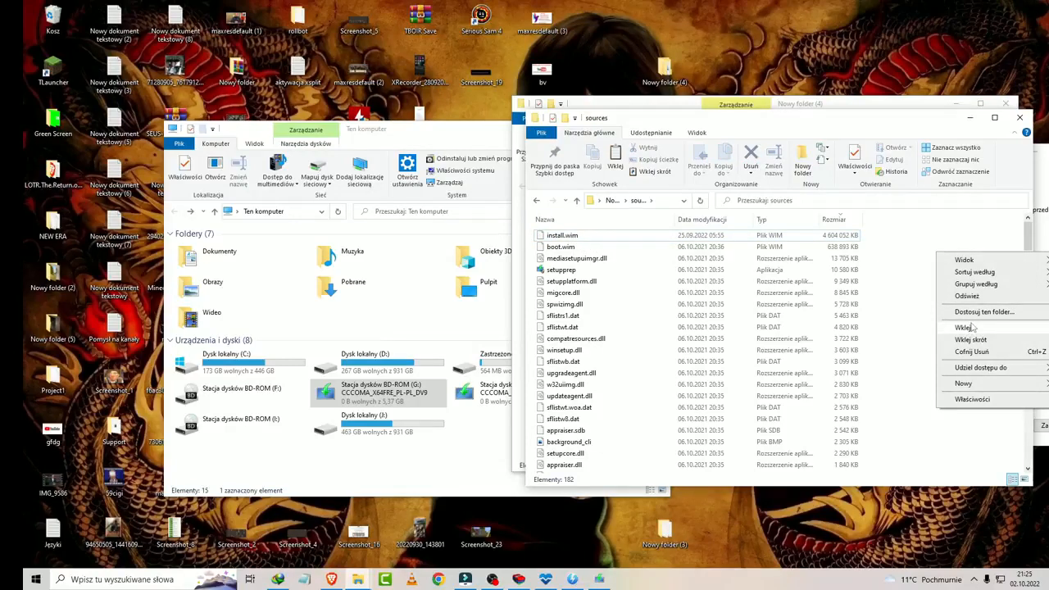
mouse_move(976, 284)
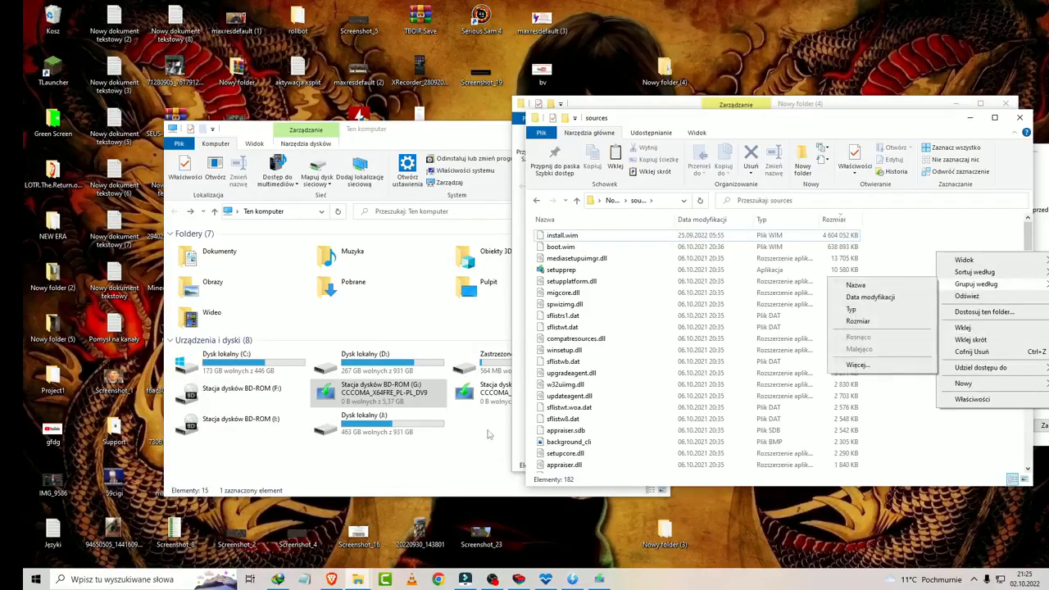
click(534, 203)
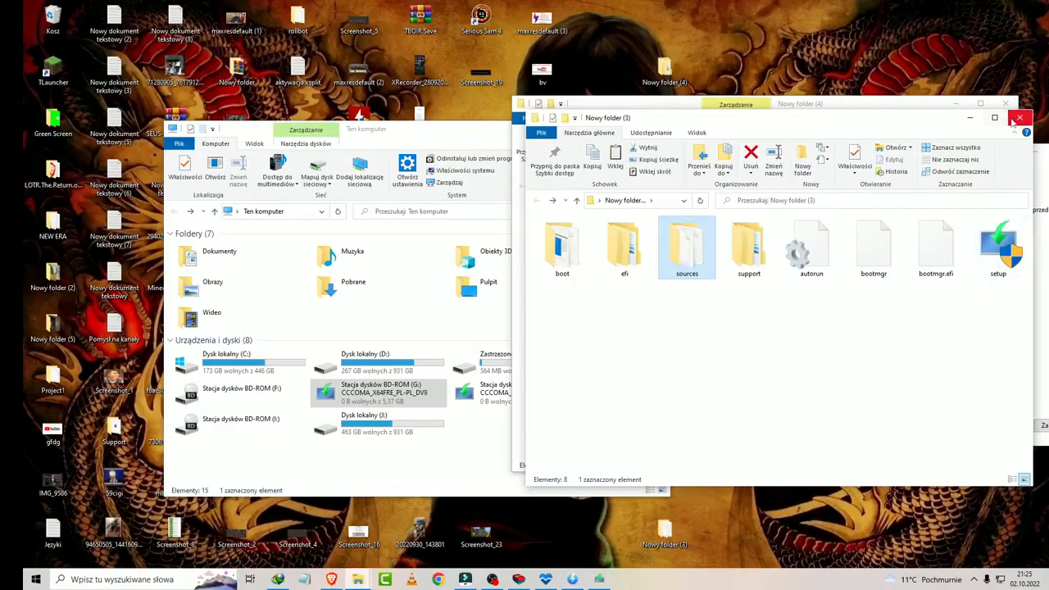
drag(703, 115, 502, 91)
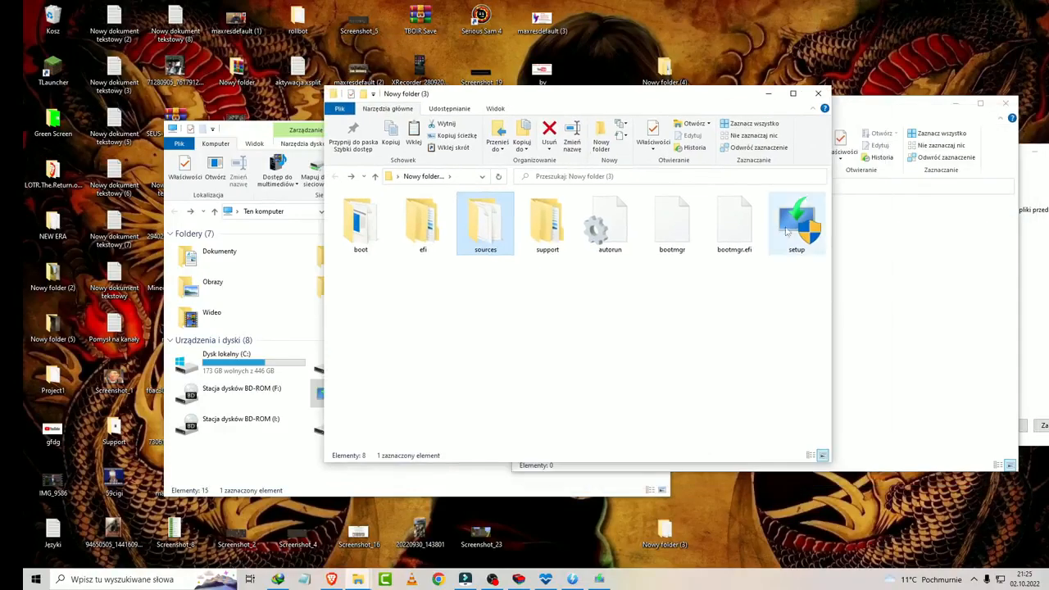
click(822, 94)
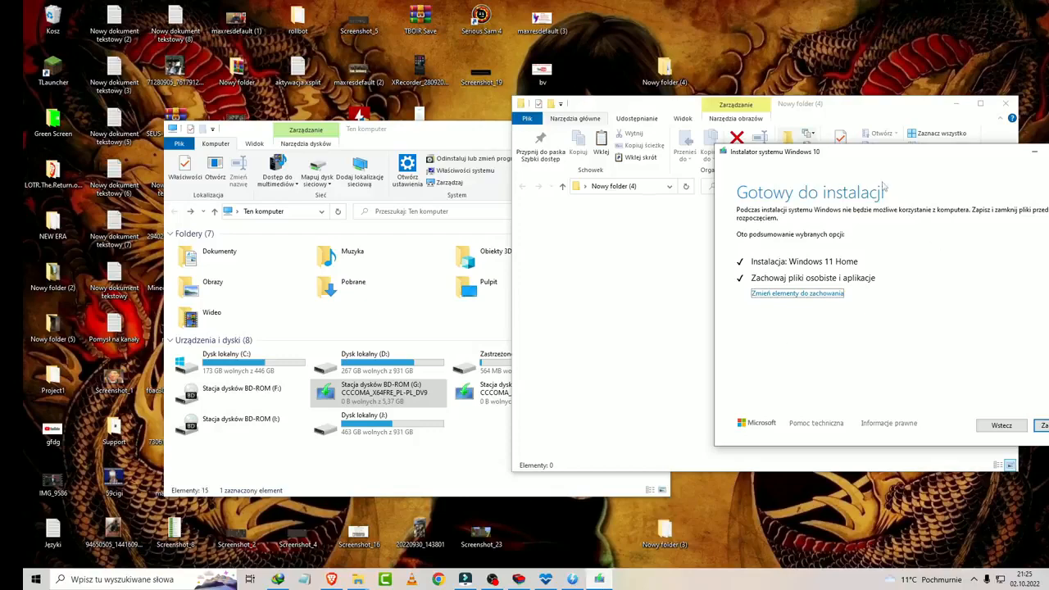
Move the Windows 10 installer window fully into view and open its choice of items to keep.
drag(728, 164, 584, 168)
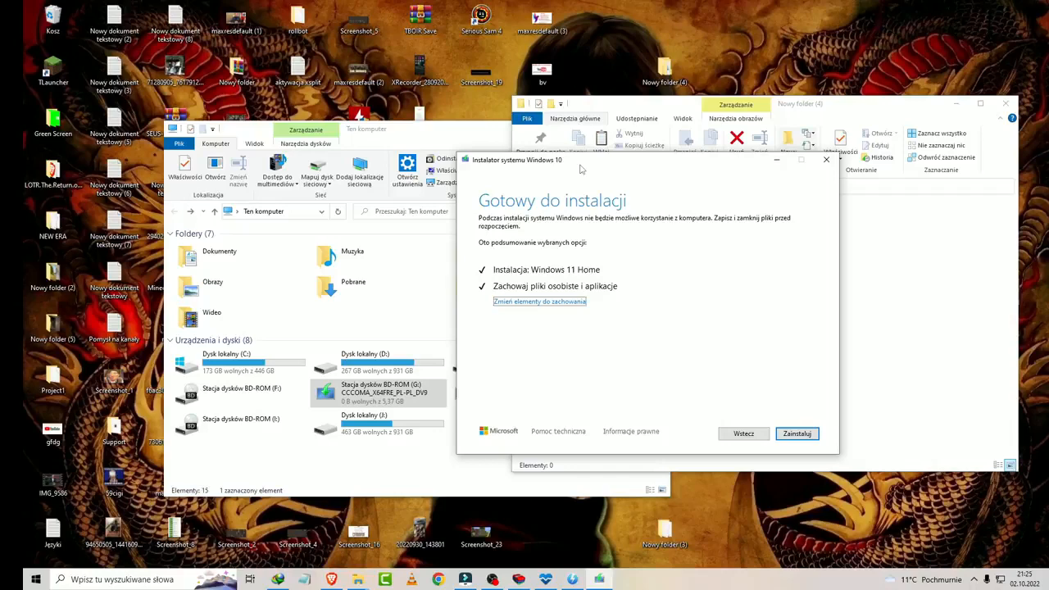
click(560, 303)
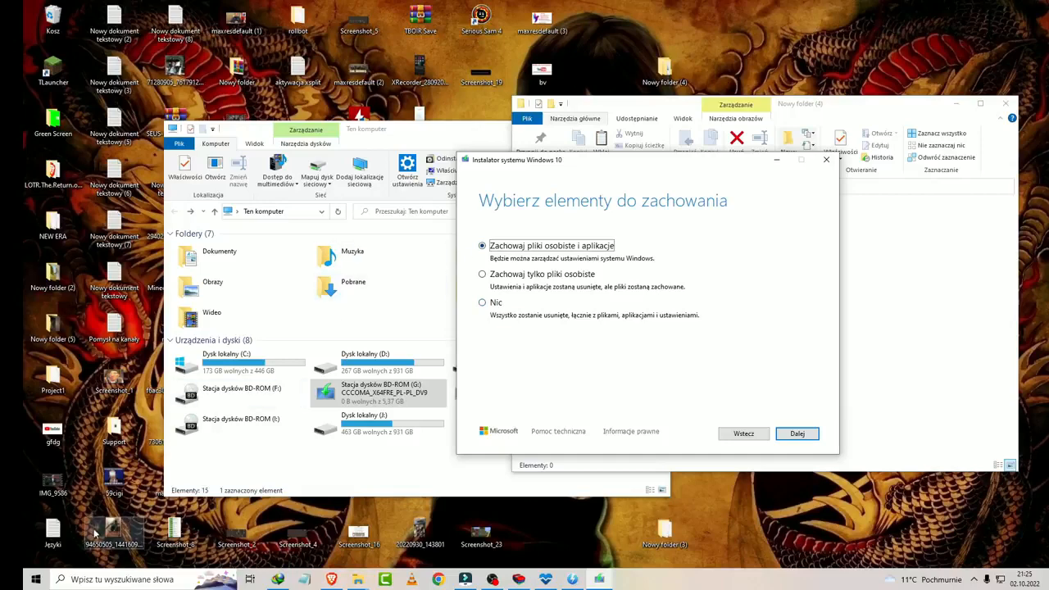
Search Windows for "aktua", open the Windows Update settings to check the update status and close them.
click(93, 580)
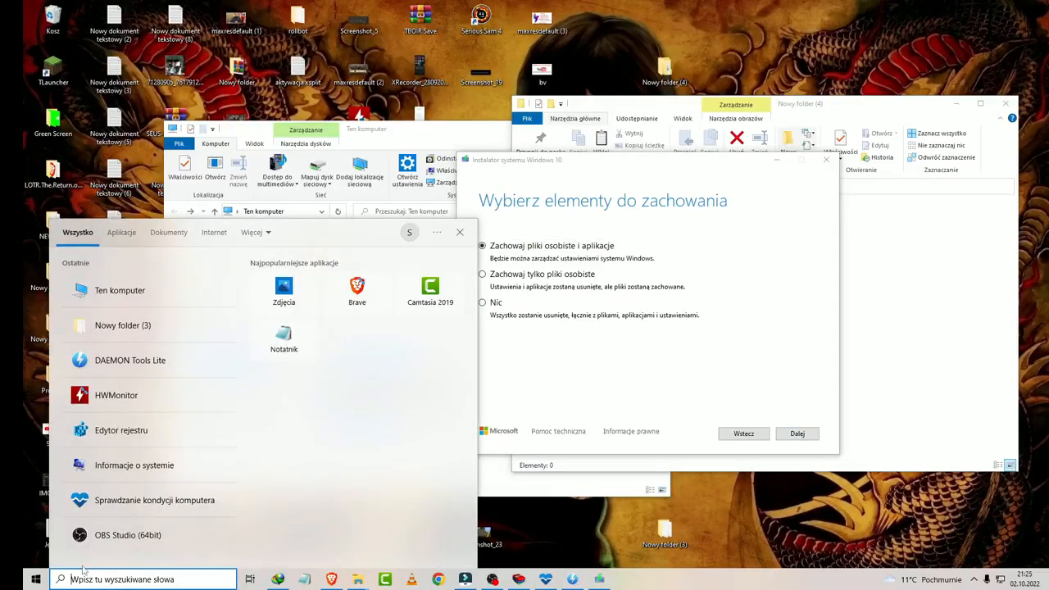
text(aktua)
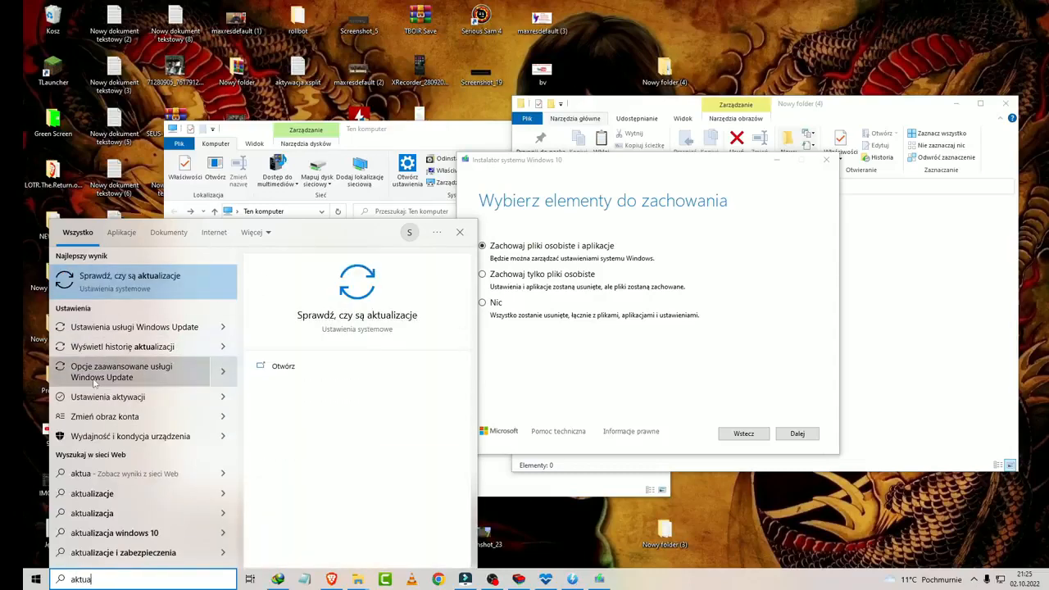
click(126, 283)
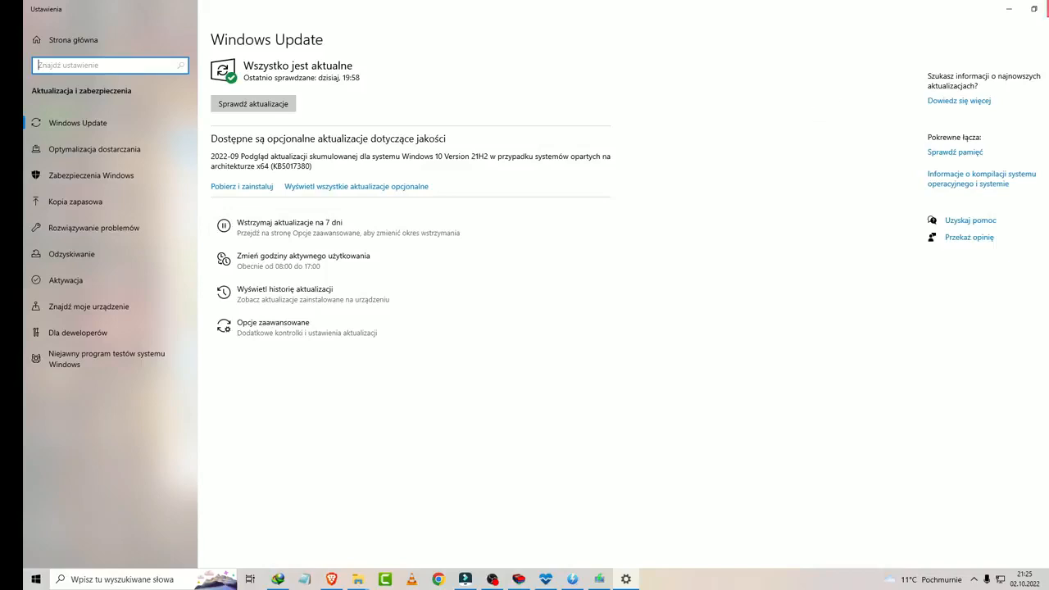
click(1048, 8)
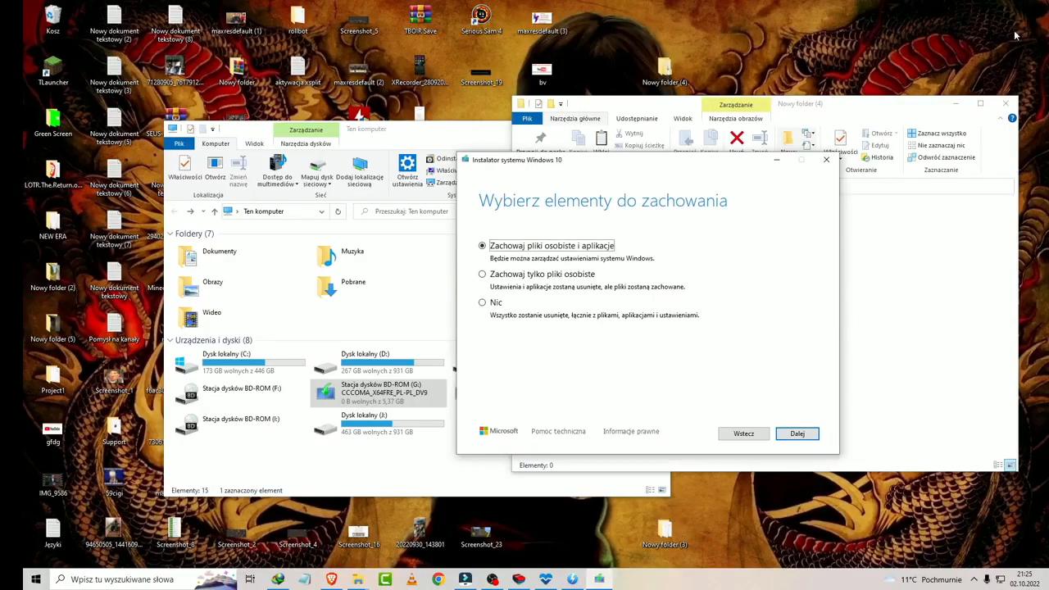
Confirm keeping personal files and apps and start installing Windows 11 Home.
click(799, 433)
click(804, 434)
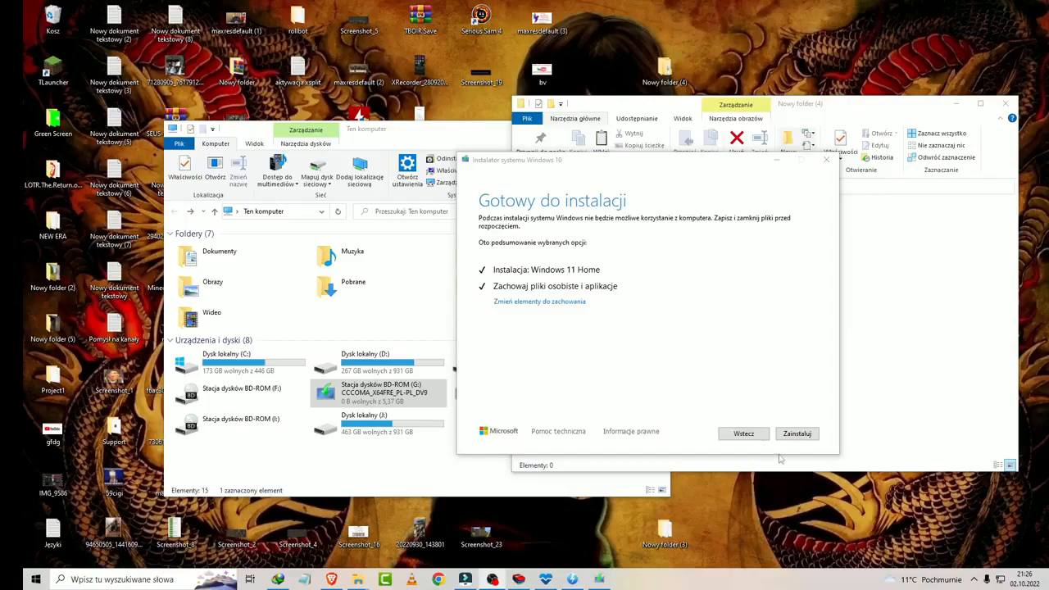
click(796, 432)
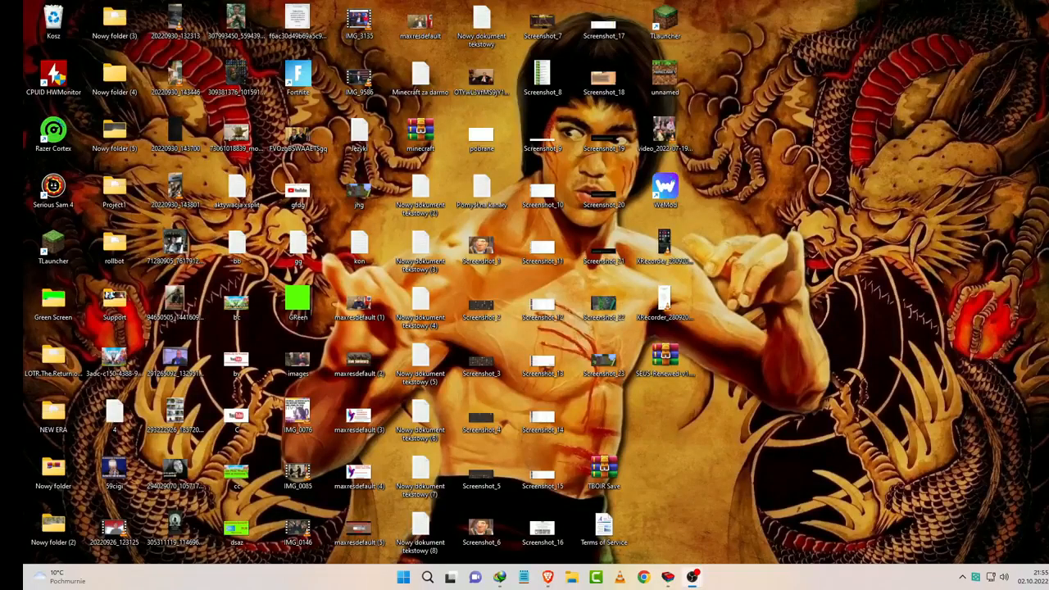
Check the new Start menu and the operating system version in the DirectX Diagnostic Tool, and close both.
click(403, 578)
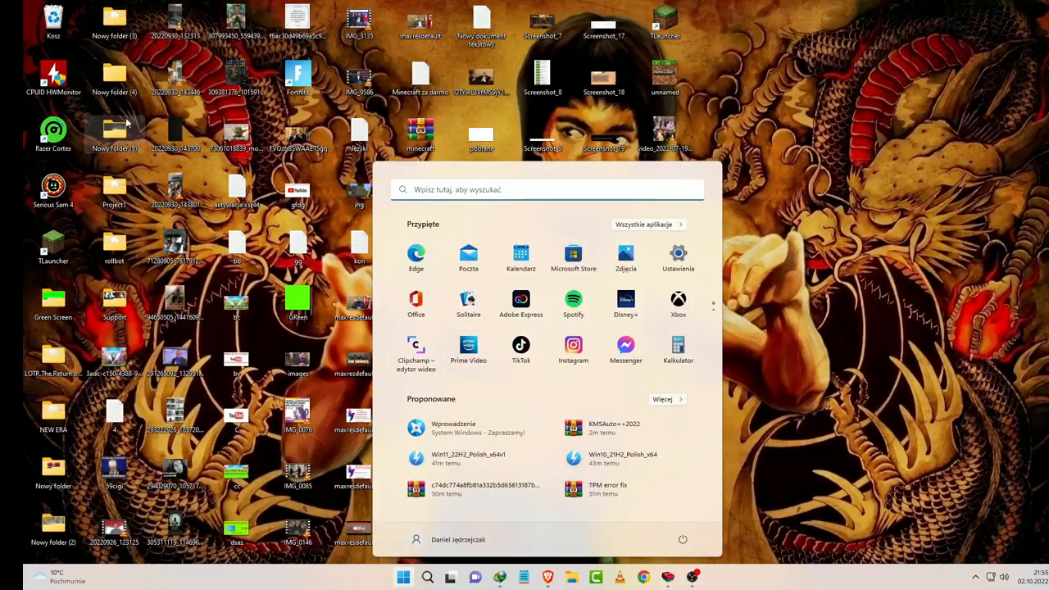
click(123, 142)
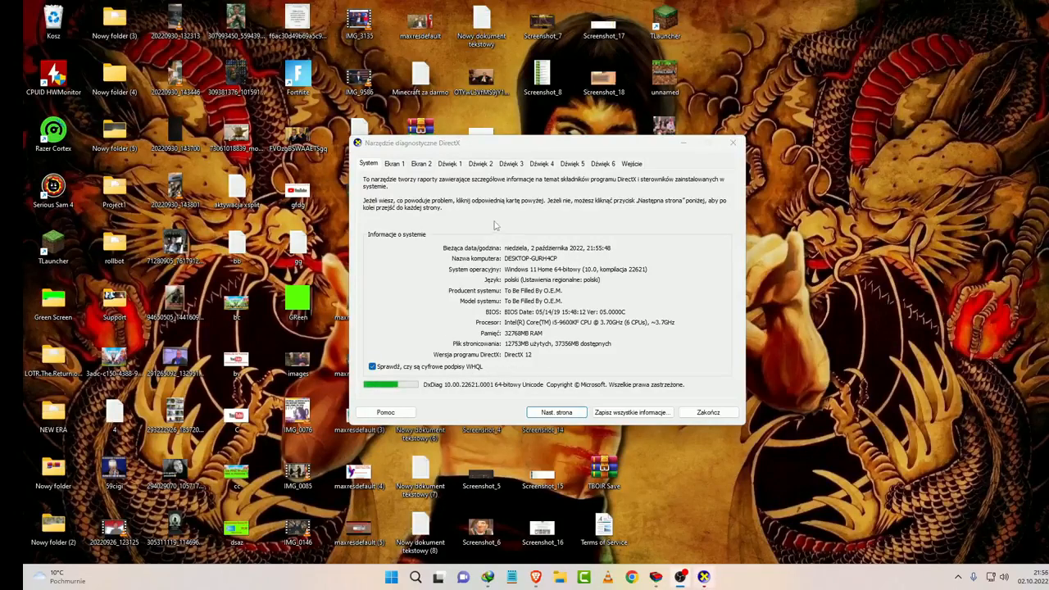
click(734, 145)
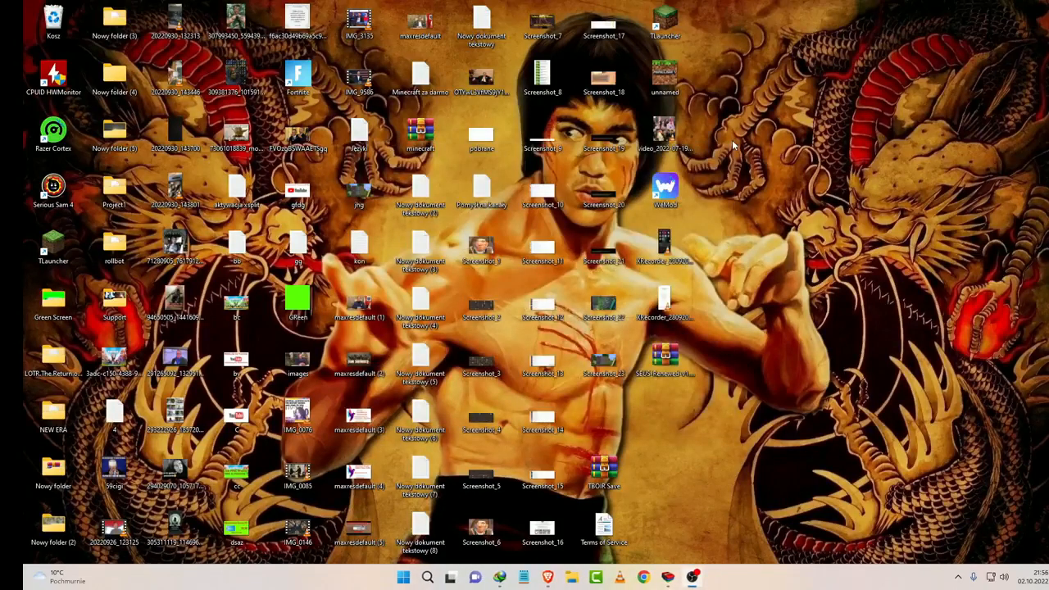